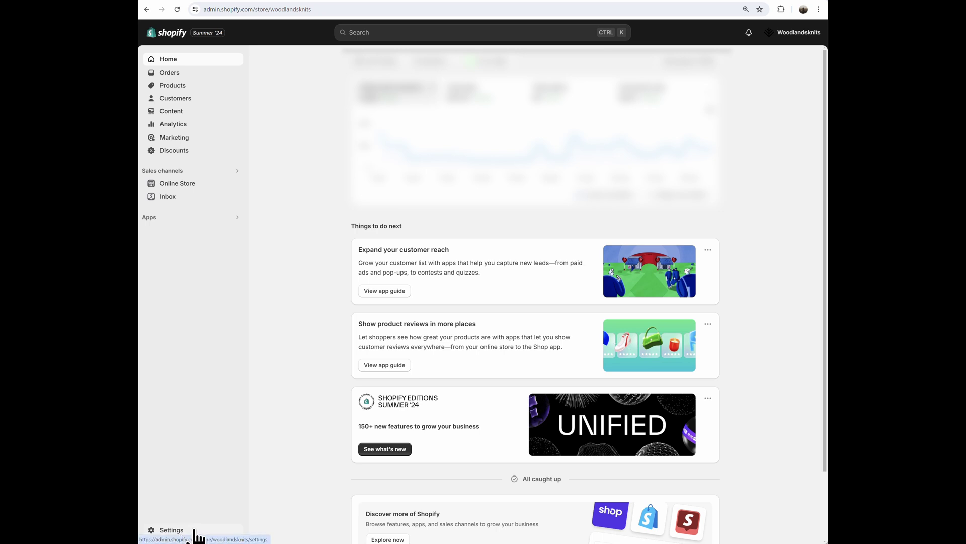
Open the store settings and go to the Markets page.
left_click(195, 531)
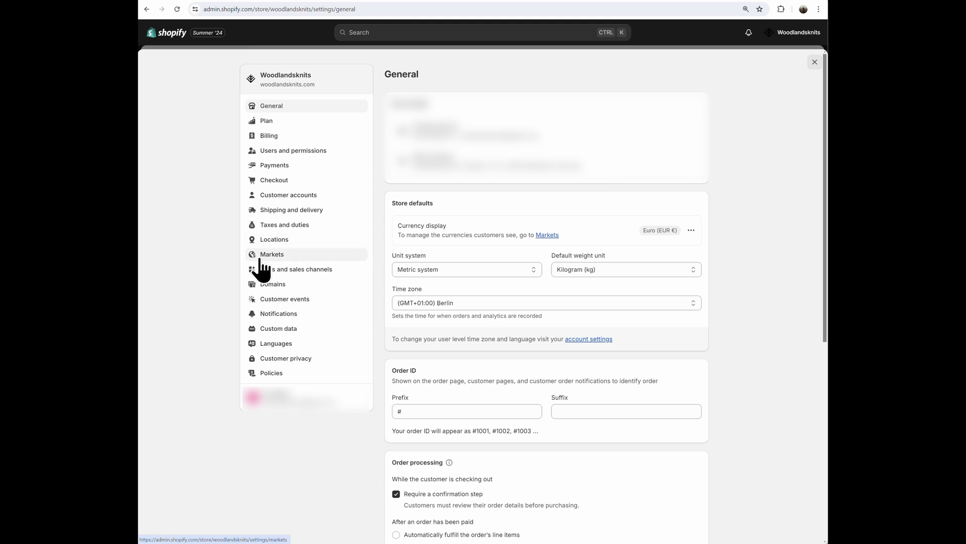
left_click(327, 256)
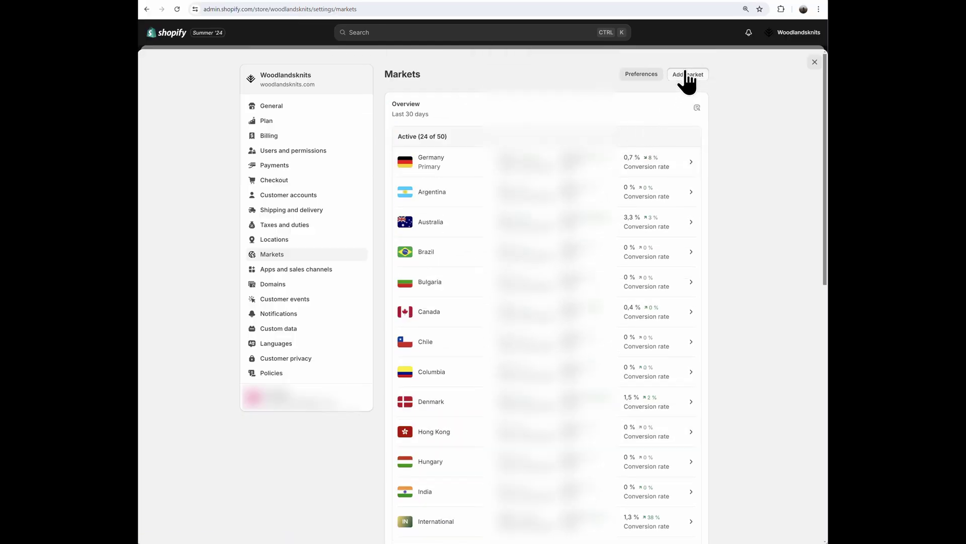
Start a new market and collapse the Africa, Asia, Europe and North America country groups.
left_click(685, 74)
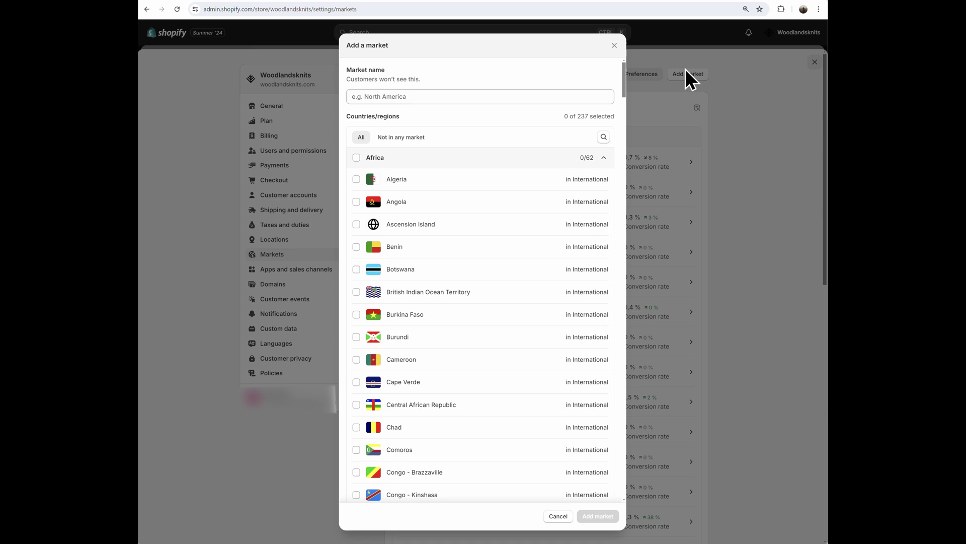
left_click(604, 157)
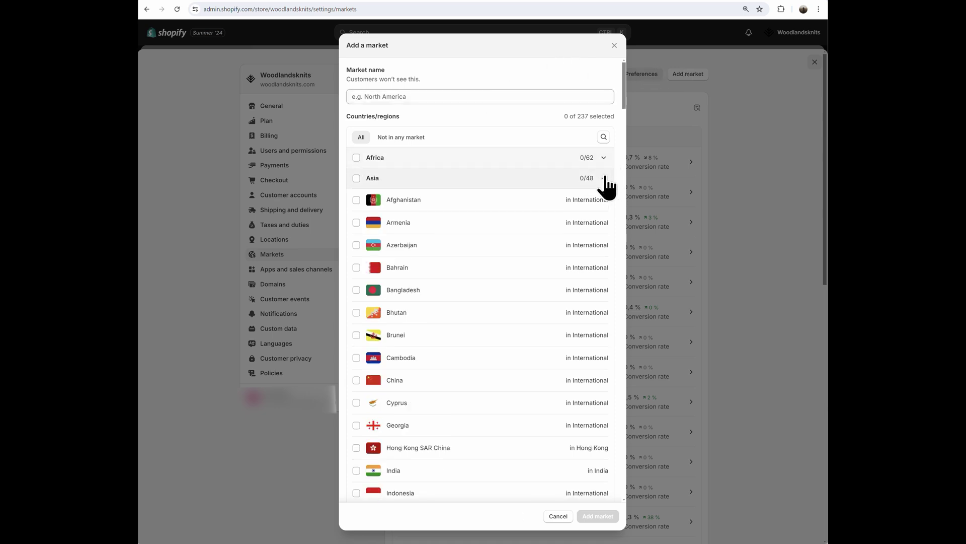
left_click(604, 178)
left_click(604, 198)
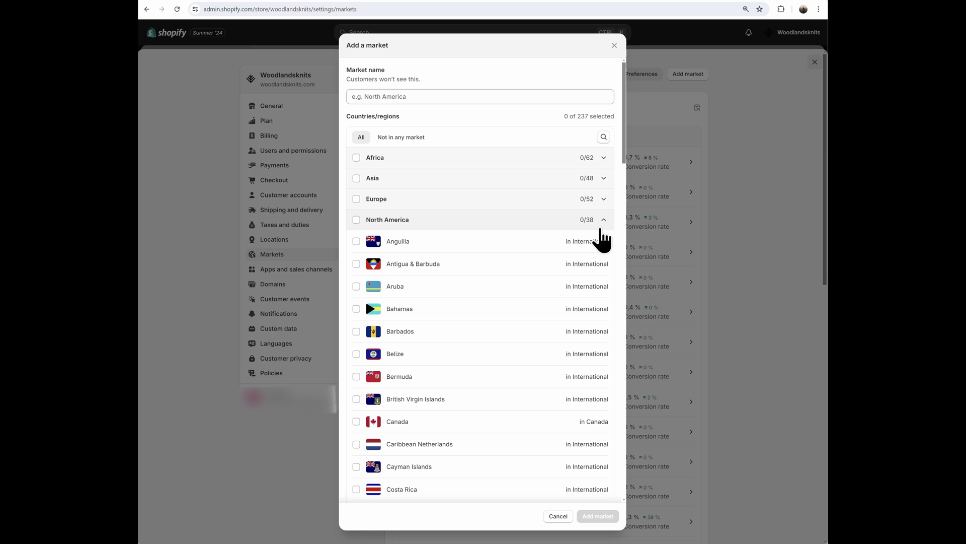
left_click(602, 220)
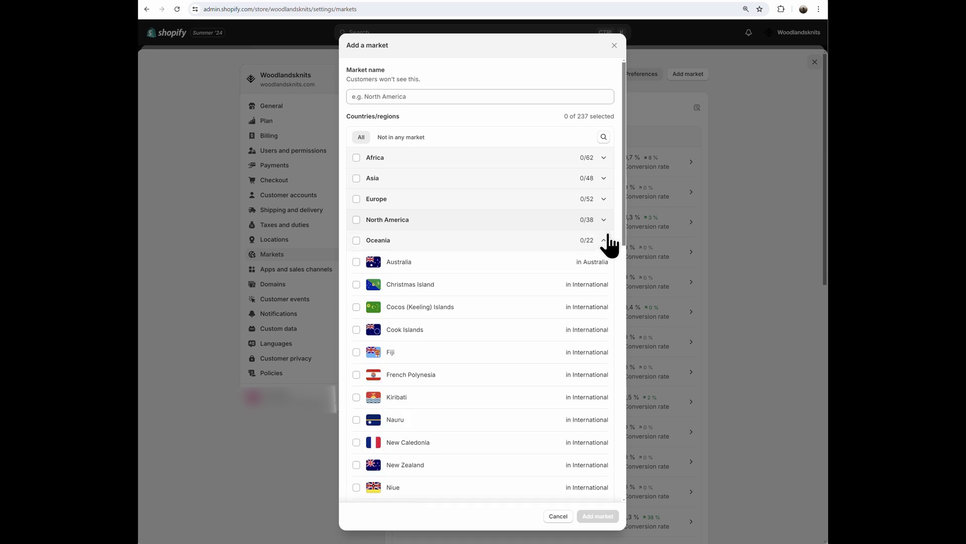
Name the market 'New Zealand' and select New Zealand as its only country.
left_click(419, 95)
type("N")
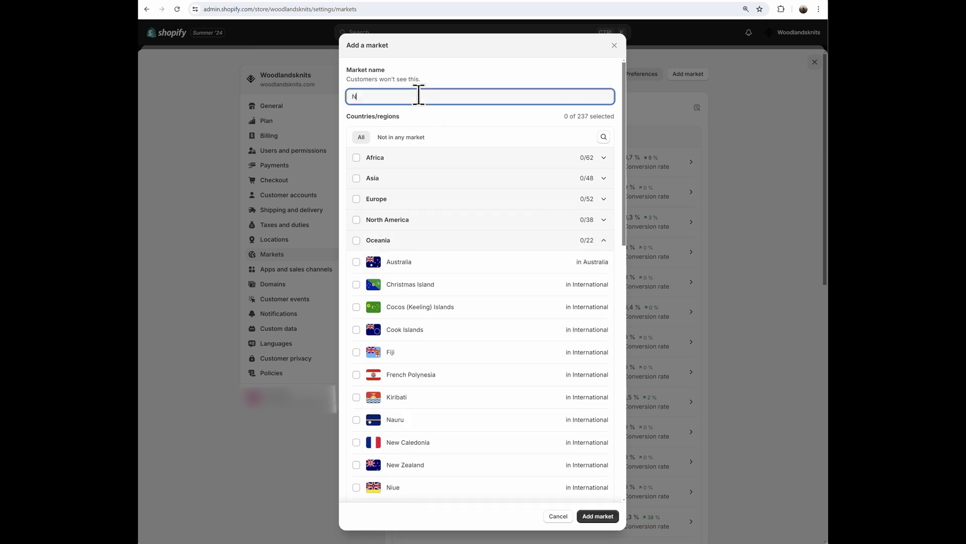
type("ew Zealand")
scroll(554, 378, "down", 2)
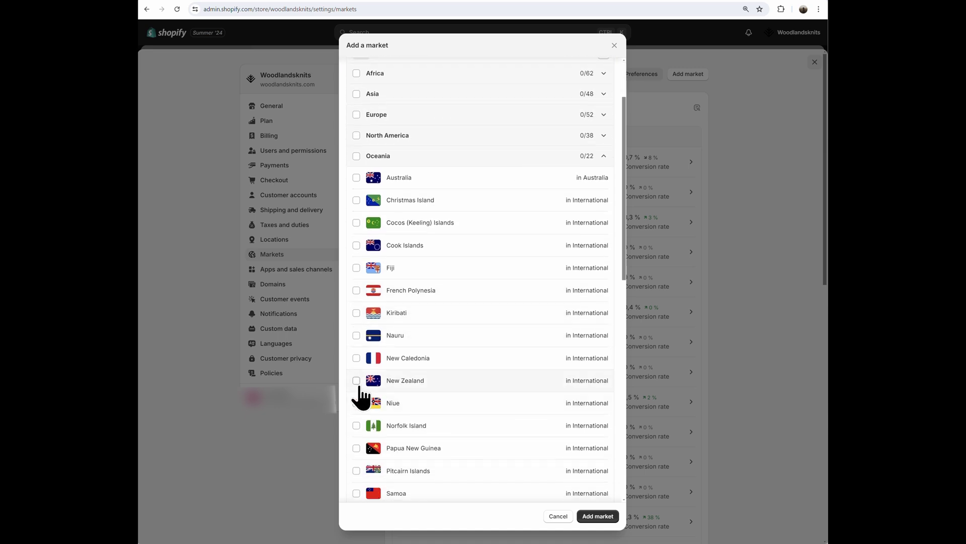
left_click(356, 381)
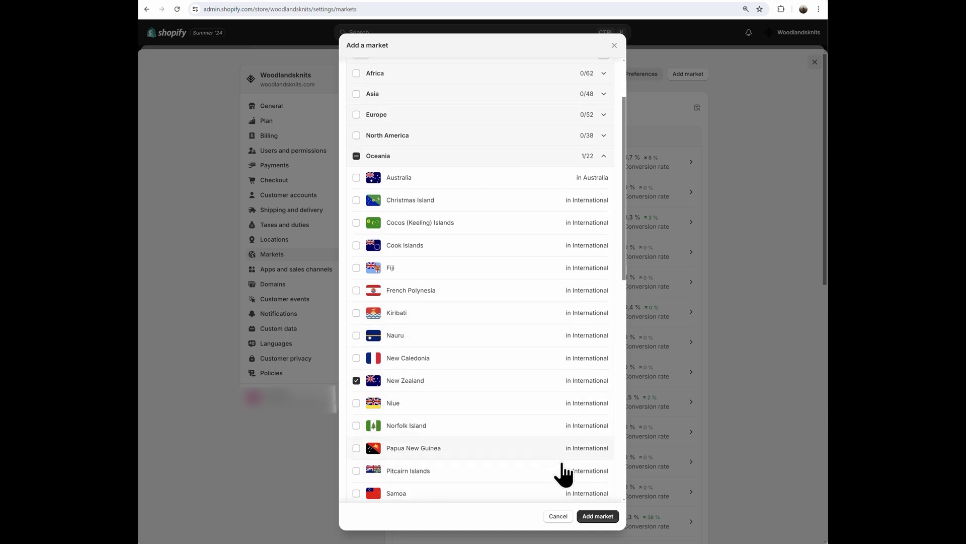
scroll(521, 371, "up", 2)
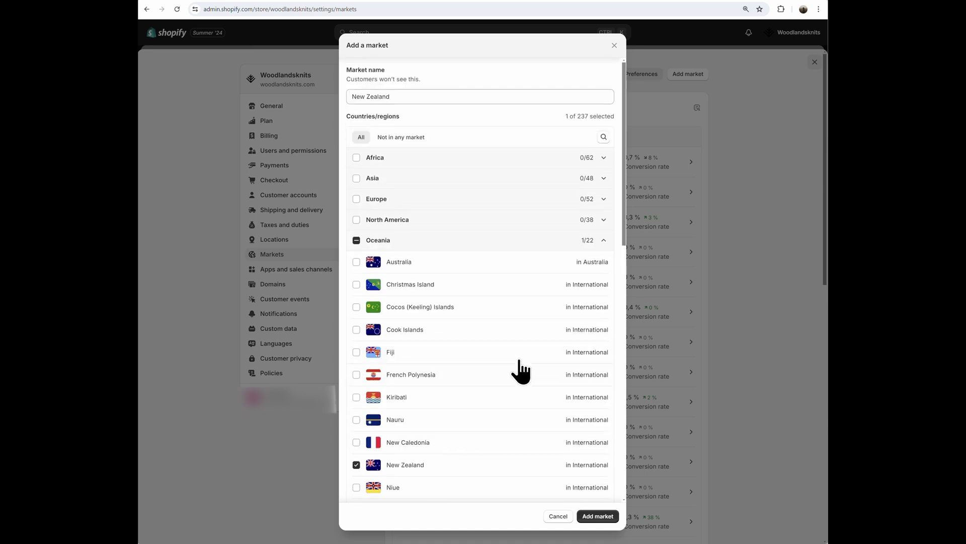
Create the New Zealand market so it becomes Active with NZD pricing.
left_click(608, 518)
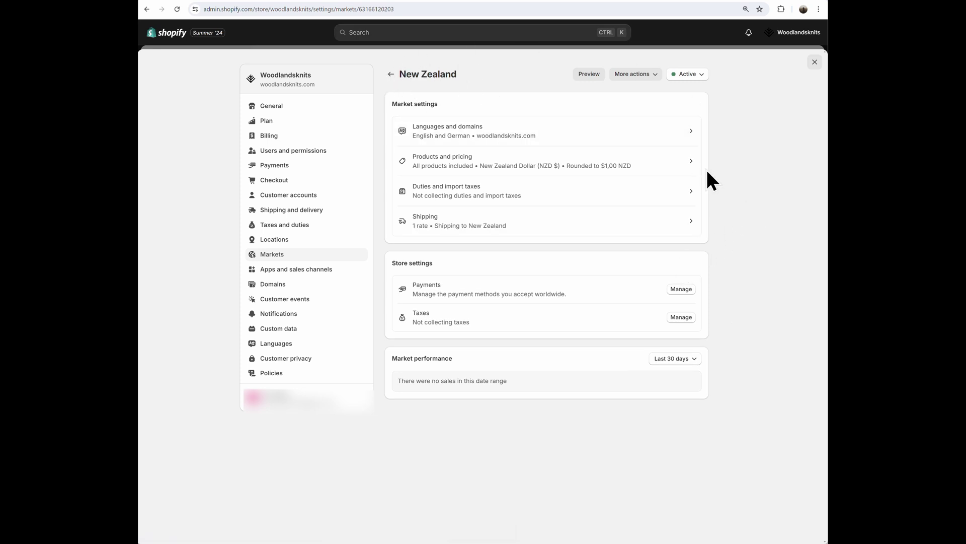
Open the market's Products and pricing page, keeping New Zealand Dollar (NZD $) as currency.
left_click(672, 167)
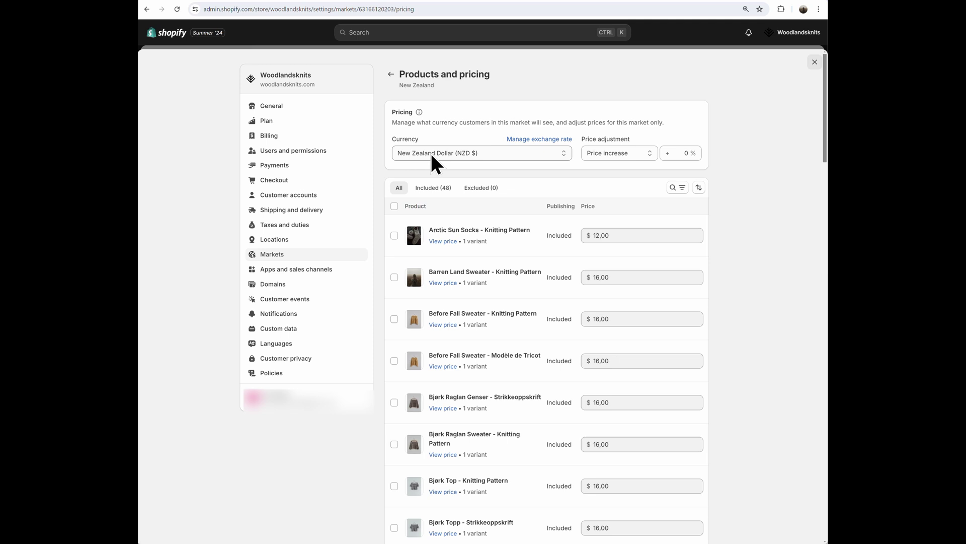
left_click(490, 152)
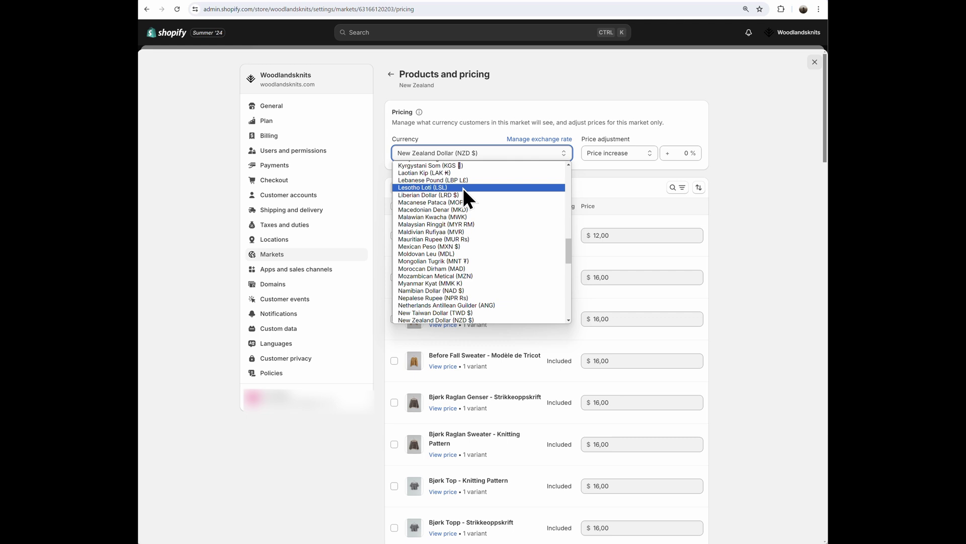
left_click(490, 152)
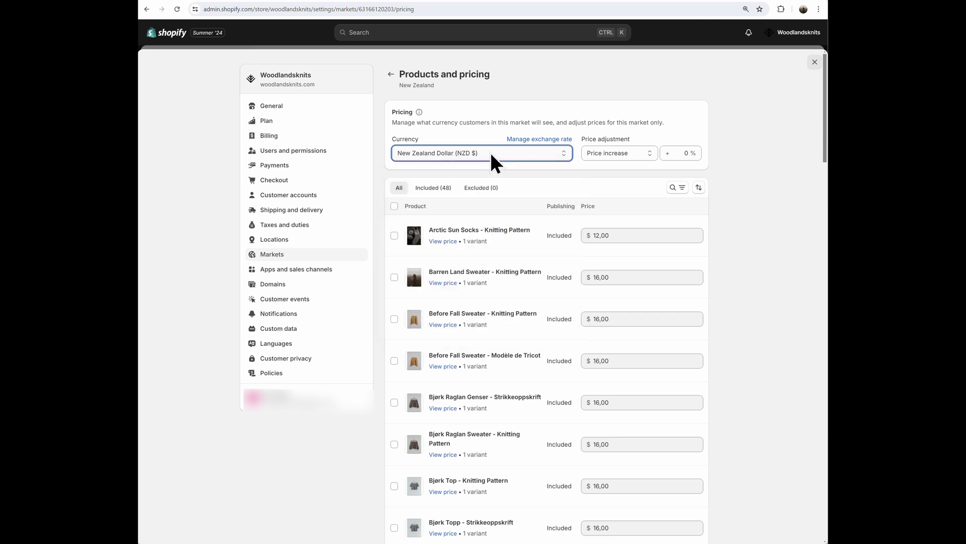
left_click(540, 141)
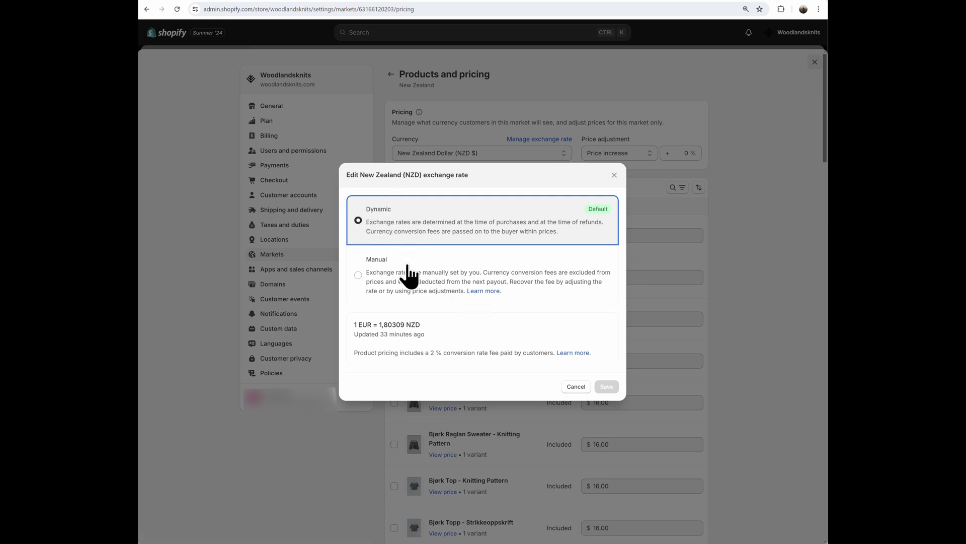
left_click(406, 282)
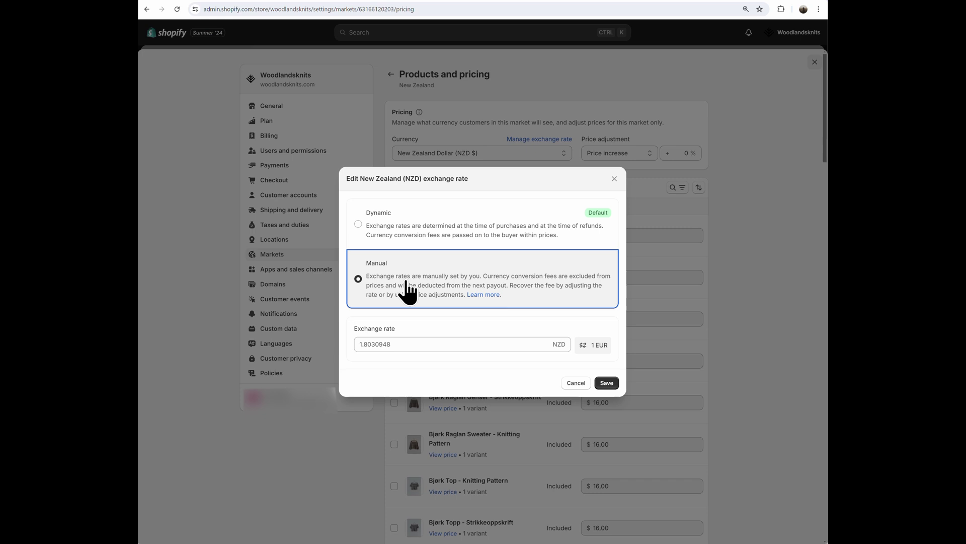
left_click(411, 348)
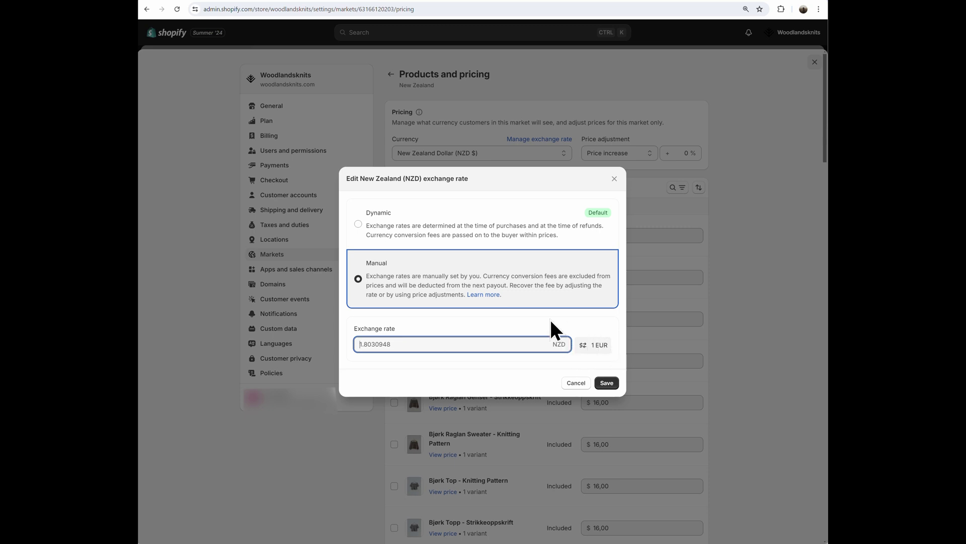
left_click(439, 234)
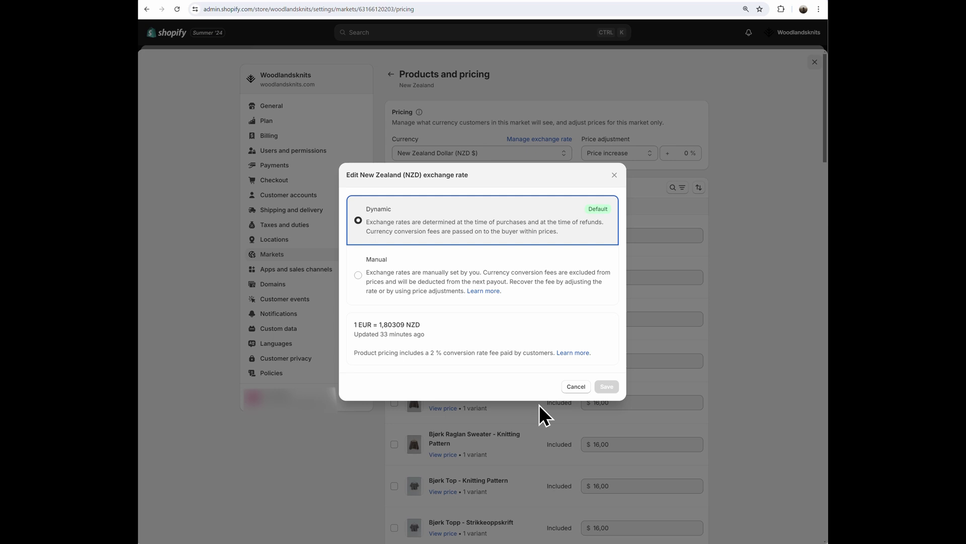
Close the exchange rate settings without saving changes.
left_click(575, 387)
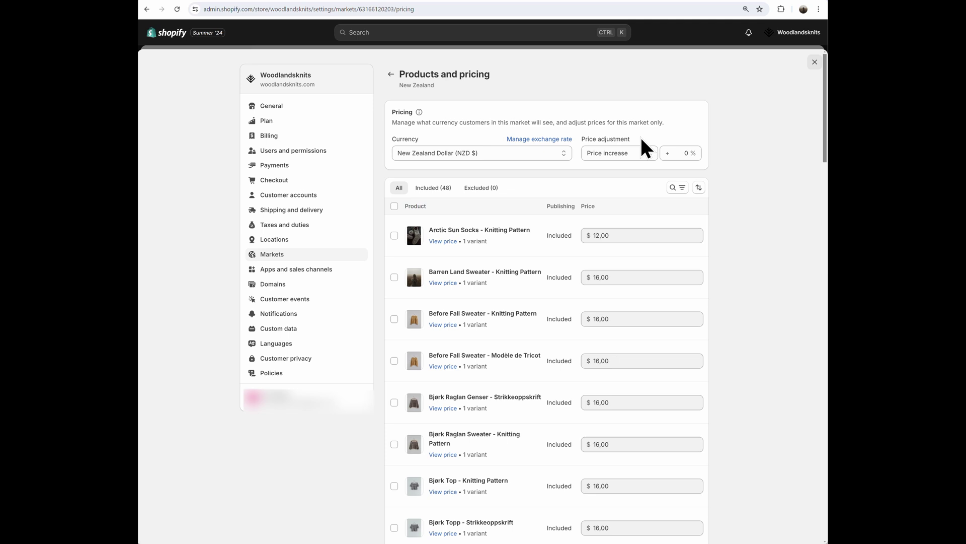
left_click_drag(636, 138, 581, 139)
left_click(653, 128)
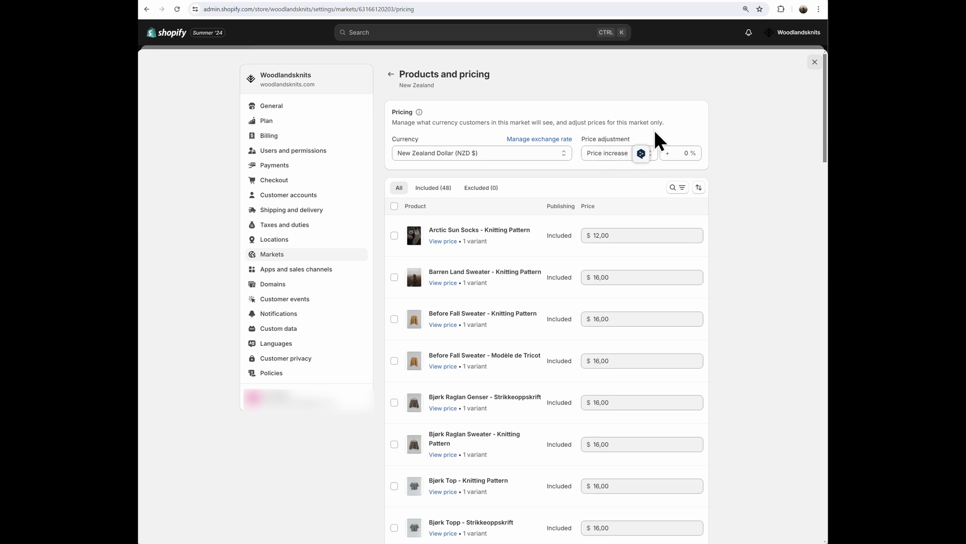
Change the price adjustment to Price decrease and save it.
left_click(626, 155)
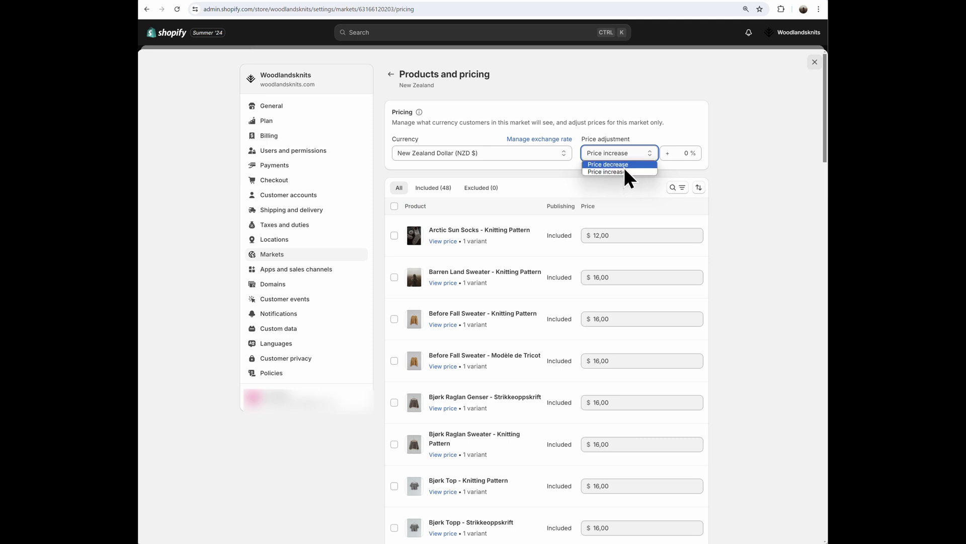
left_click(624, 166)
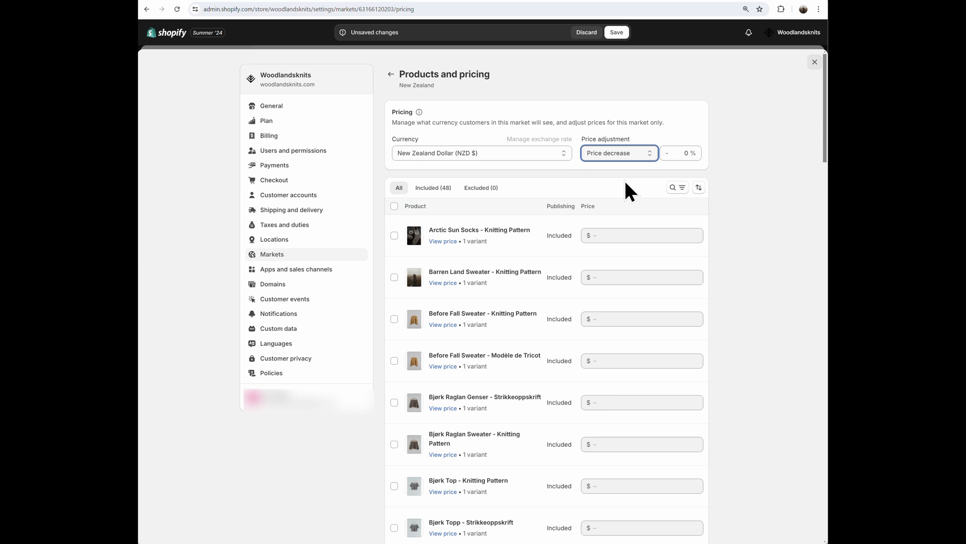
left_click(625, 34)
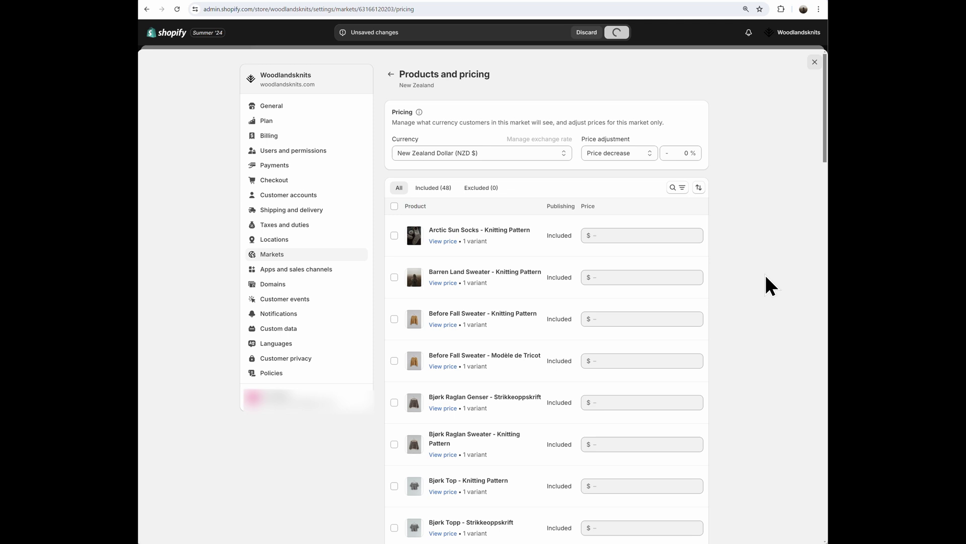
scroll(740, 347, "down", 3)
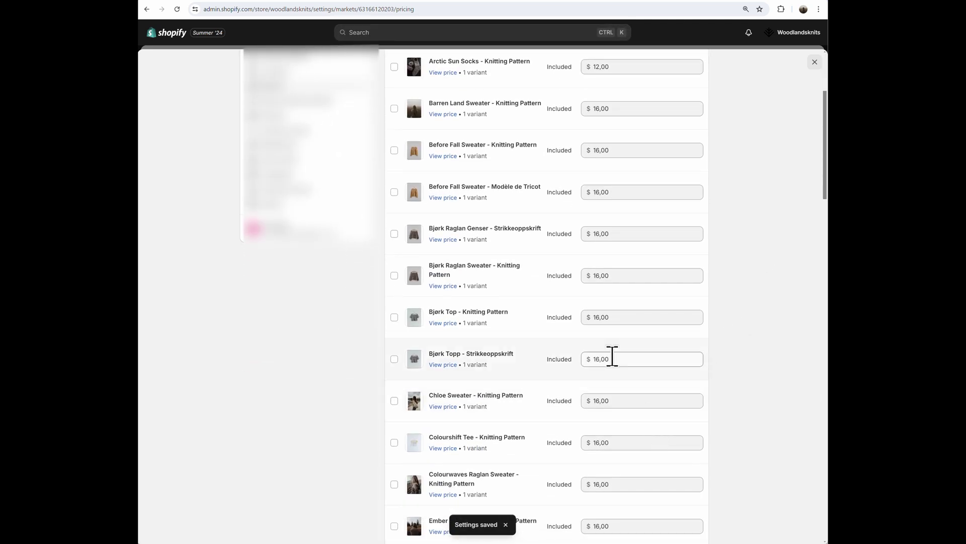
left_click(610, 279)
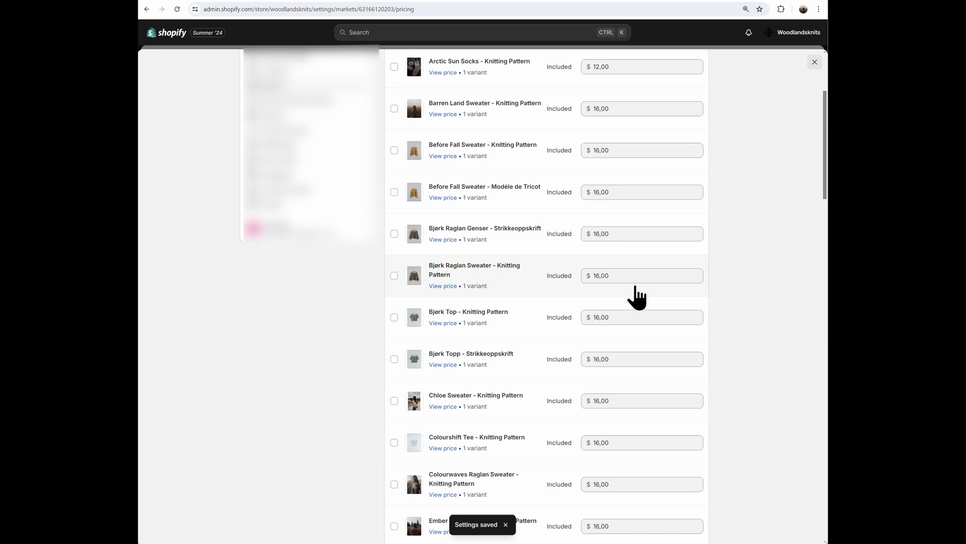
scroll(639, 303, "up", 1)
scroll(649, 317, "up", 3)
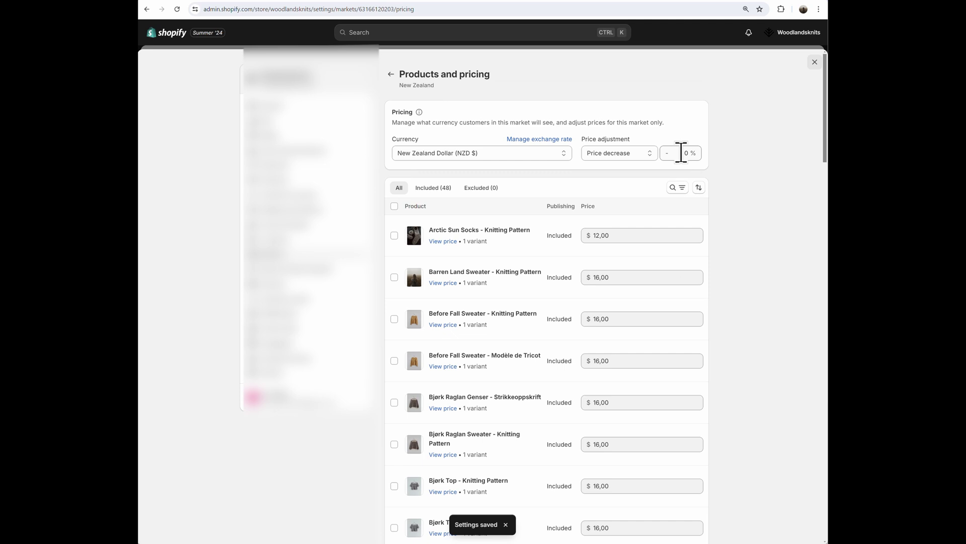
Set the NZD price decrease to 25% and save, dropping prices to $9,00 and $12,00.
left_click(681, 153)
left_click_drag(681, 153, 694, 146)
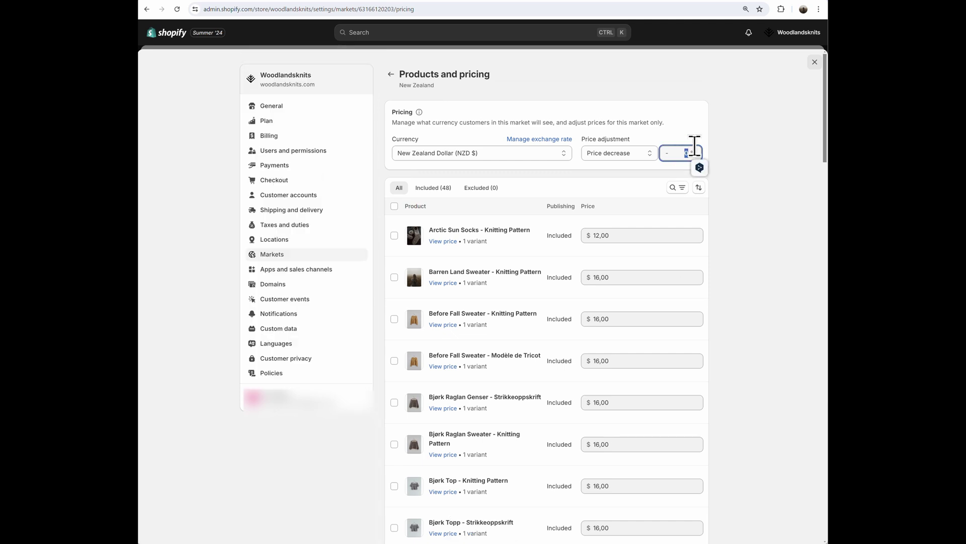
type("25")
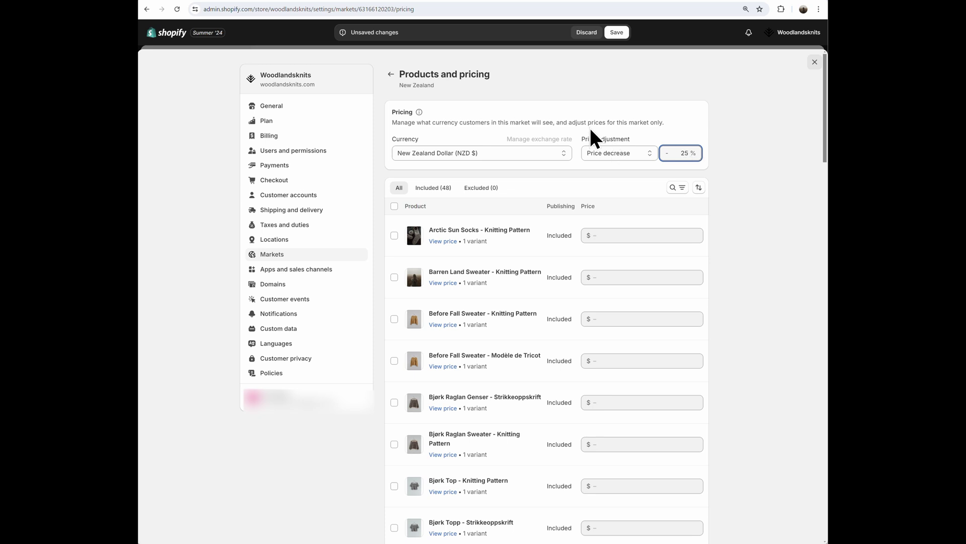
left_click(625, 33)
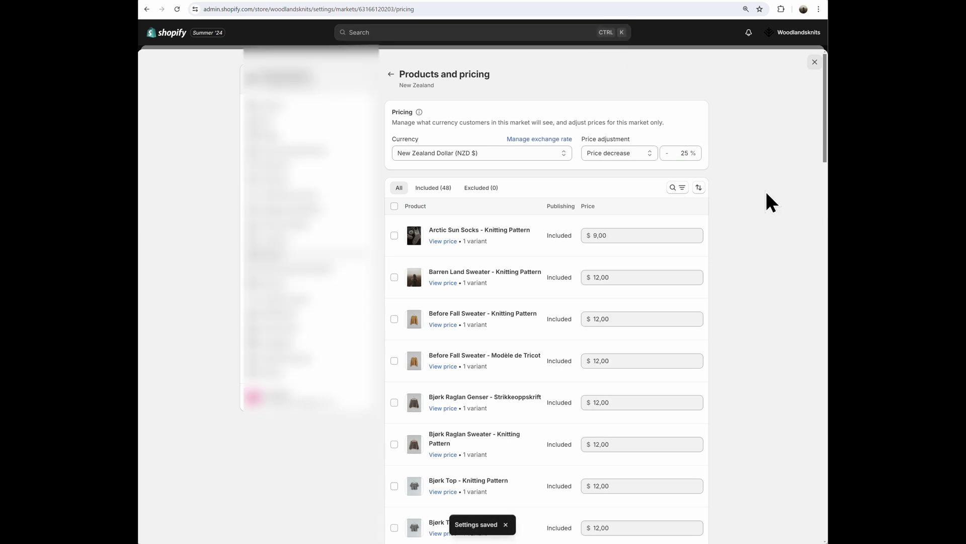
scroll(764, 194, "down", 1)
scroll(764, 201, "down", 3)
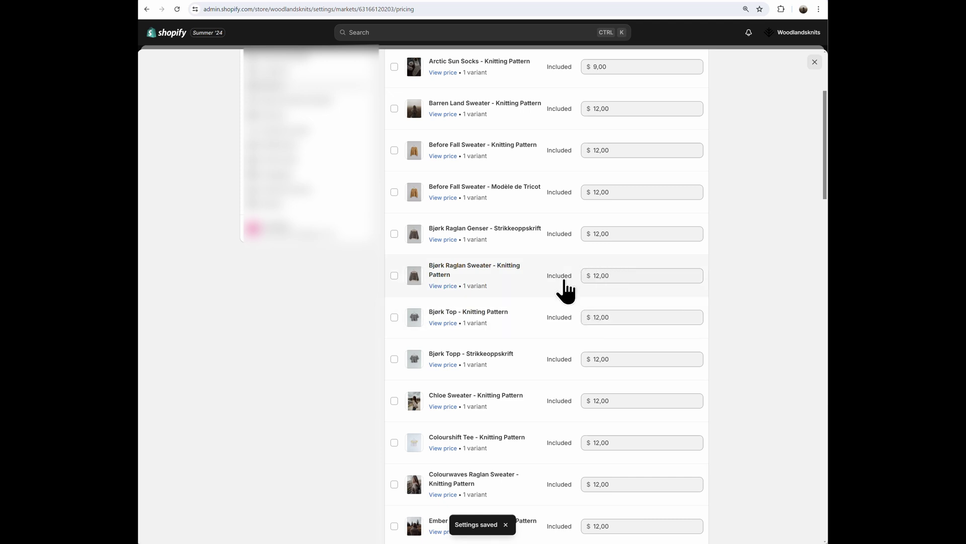
scroll(614, 304, "up", 4)
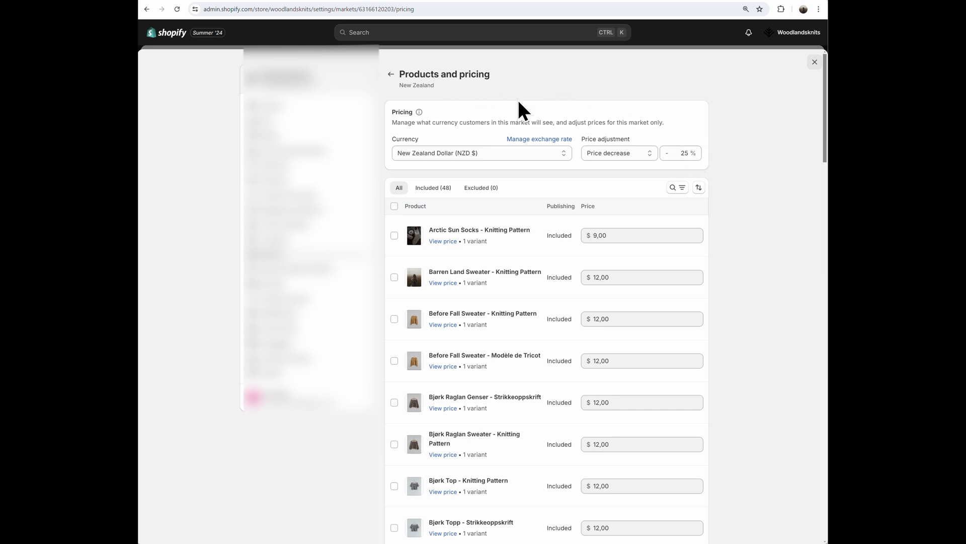
Return to the New Zealand market overview, leaving its status set to Active.
left_click(391, 75)
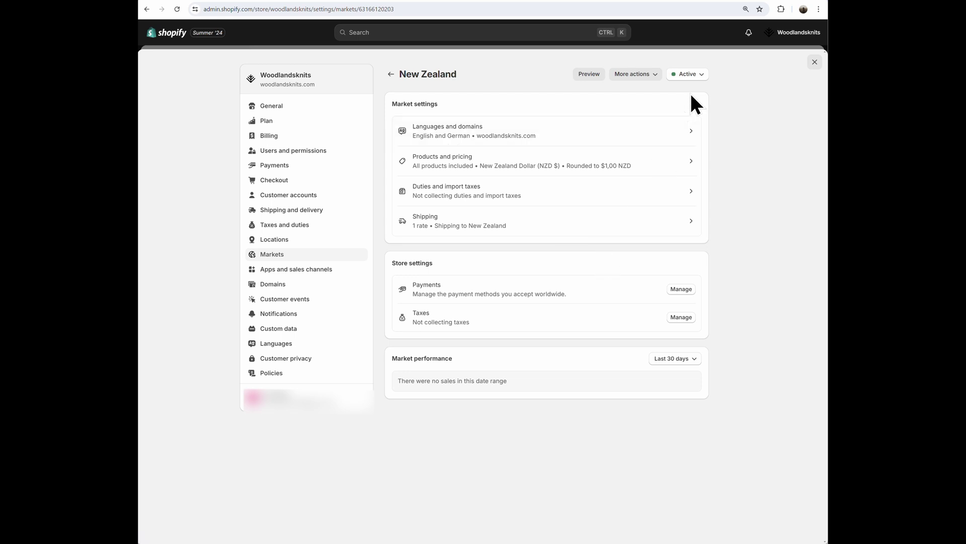
left_click(694, 75)
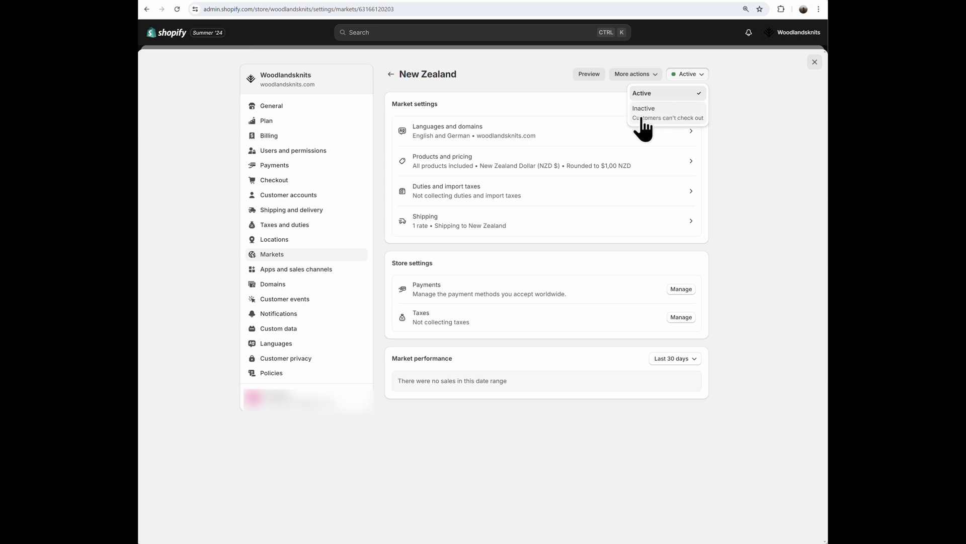
left_click(701, 76)
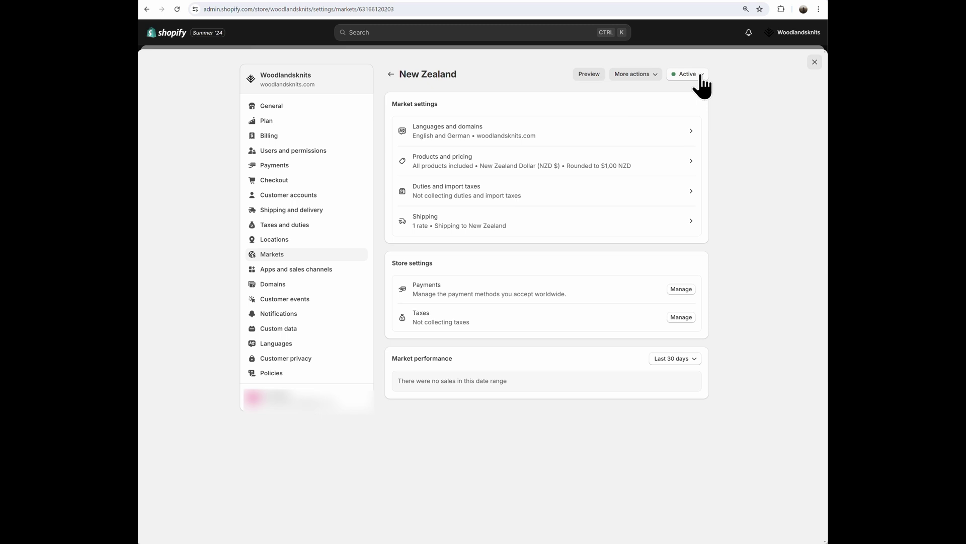